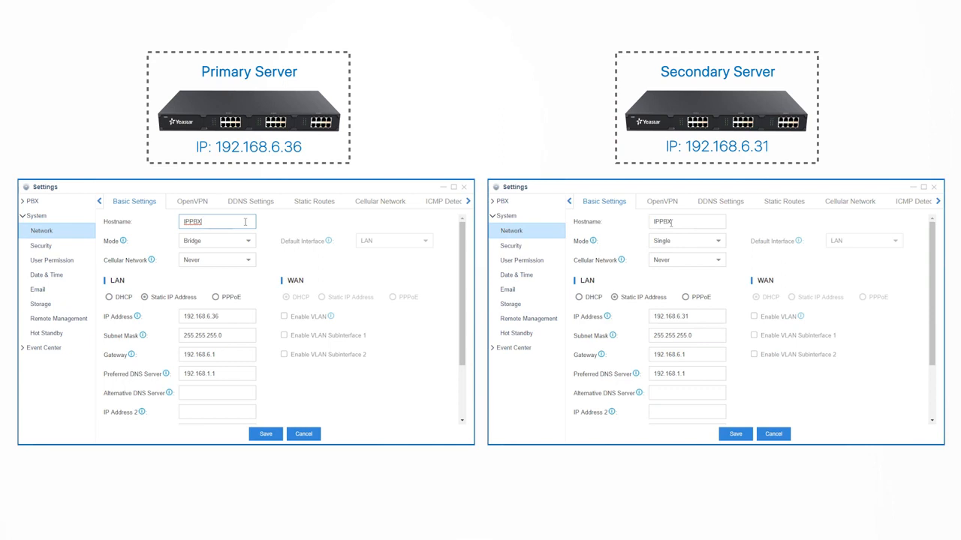
Step: Rename the primary PBX's hostname to IPPBX1 and the secondary's to IPPBX2
type("1")
double_click(685, 222)
type("2.168.6.36:8088/desktop.html")
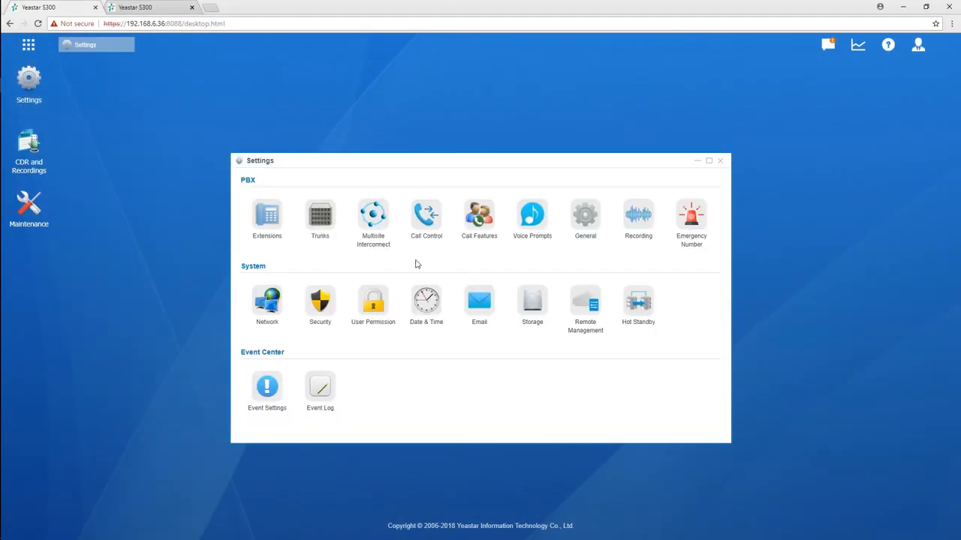
Step: Enable Hot Standby on the primary PBX with Mode left as Primary
left_click(639, 319)
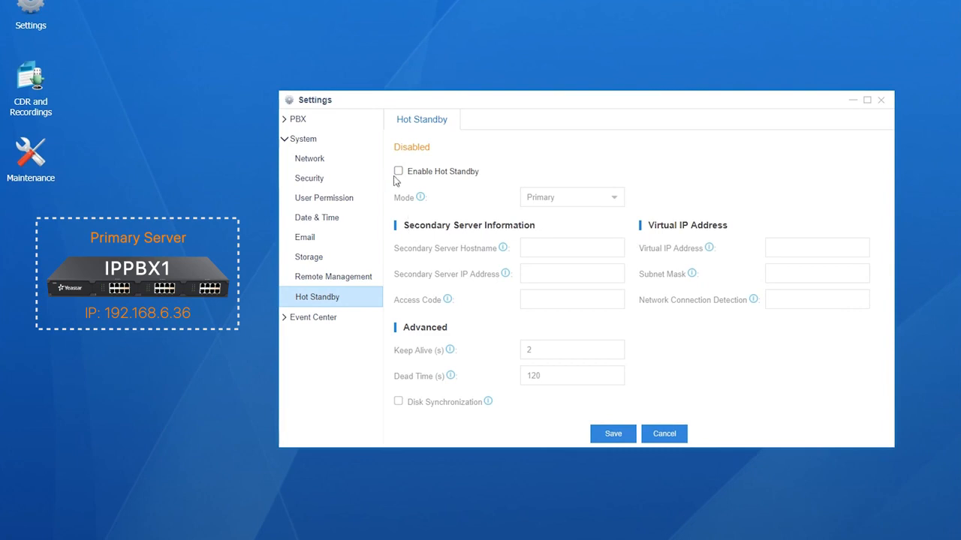
left_click(399, 172)
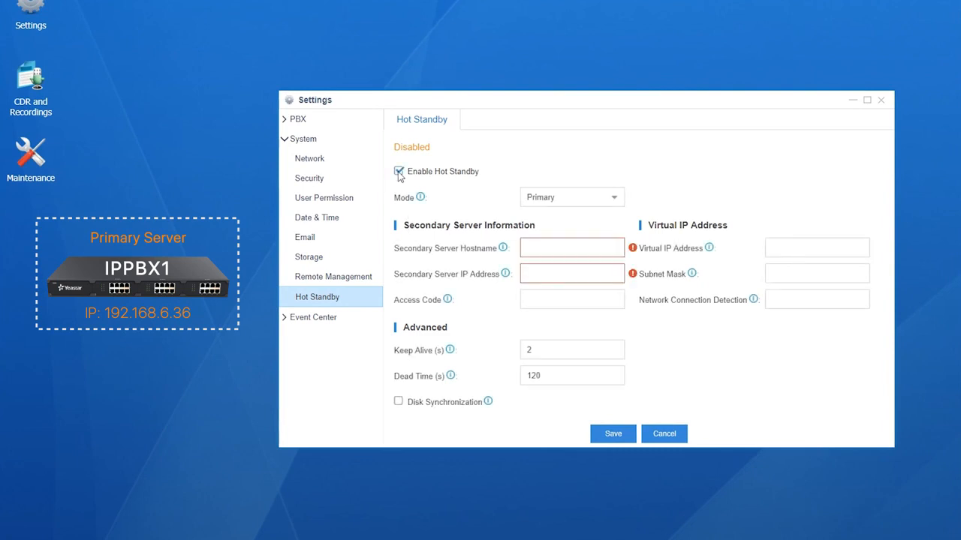
left_click(614, 200)
left_click(593, 218)
left_click(594, 248)
type("IPPBX2")
left_click(591, 273)
type("192.168.6.31")
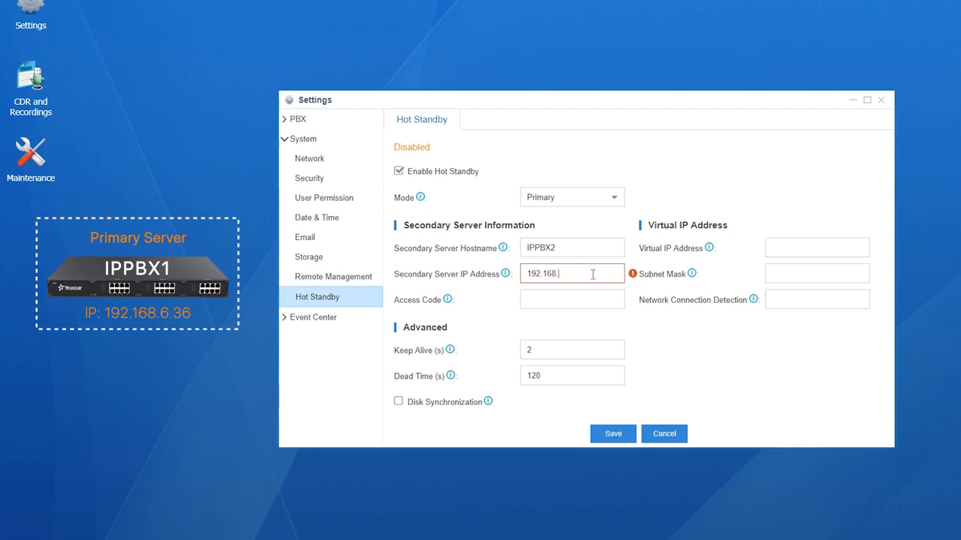
left_click(597, 300)
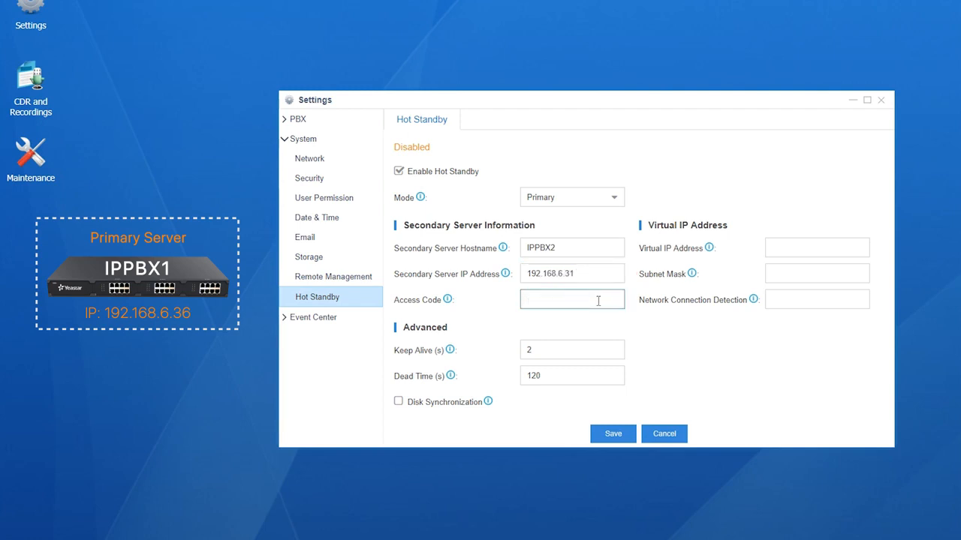
type("123")
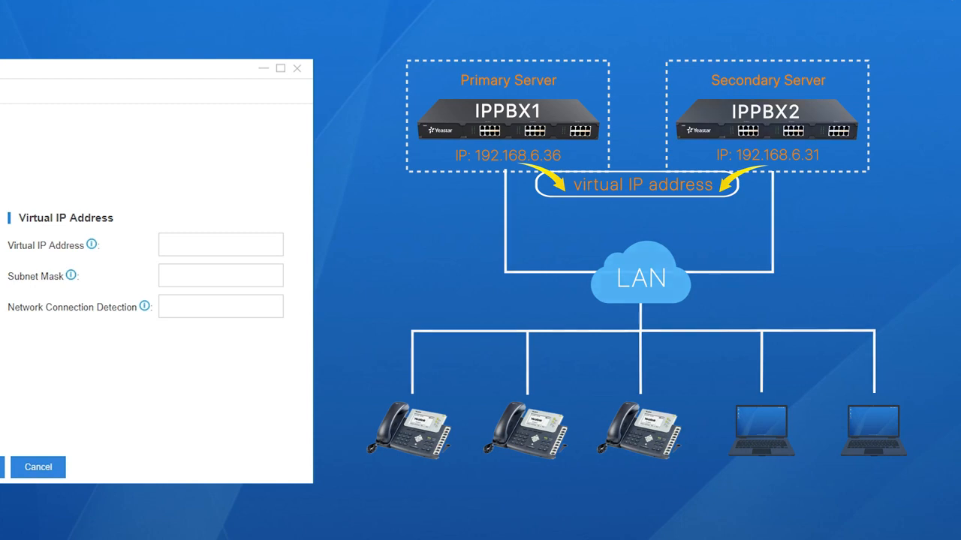
Step: Set virtual IP 192.168.6.222, subnet mask 255.255.255.0 and detection address 192.168.6.1 on the primary
left_click(257, 245)
type("192")
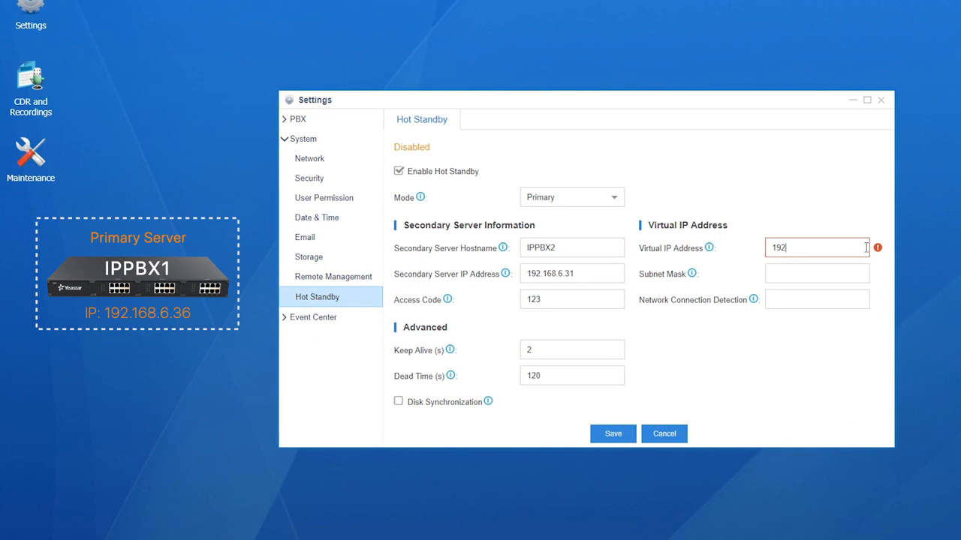
type(".168.6.222")
left_click(853, 275)
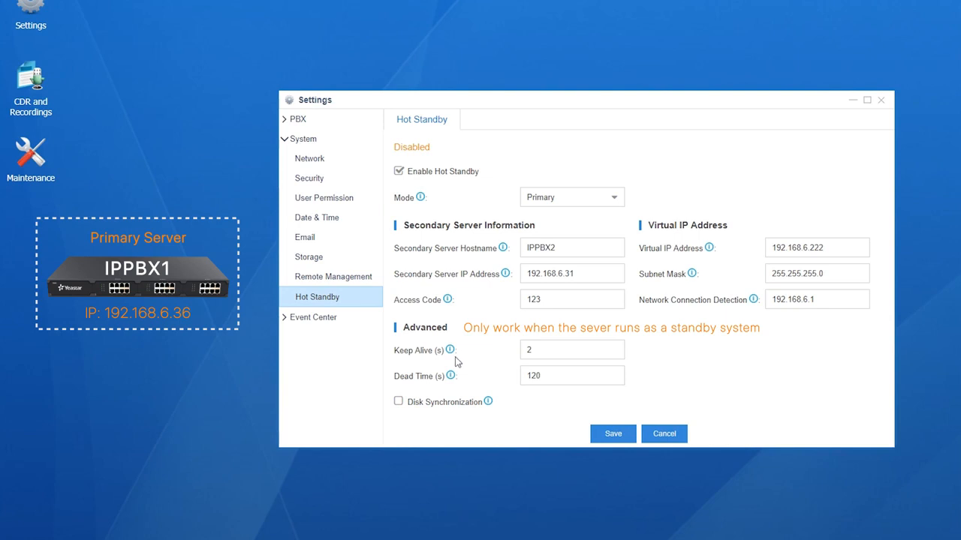
Step: Save the primary PBX's Hot Standby configuration
mouse_move(449, 354)
mouse_move(451, 378)
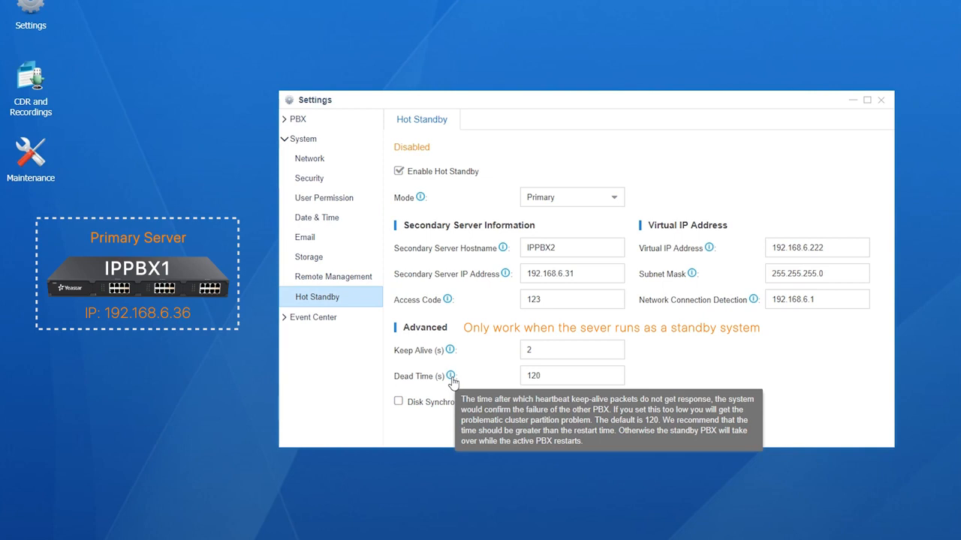
mouse_move(488, 404)
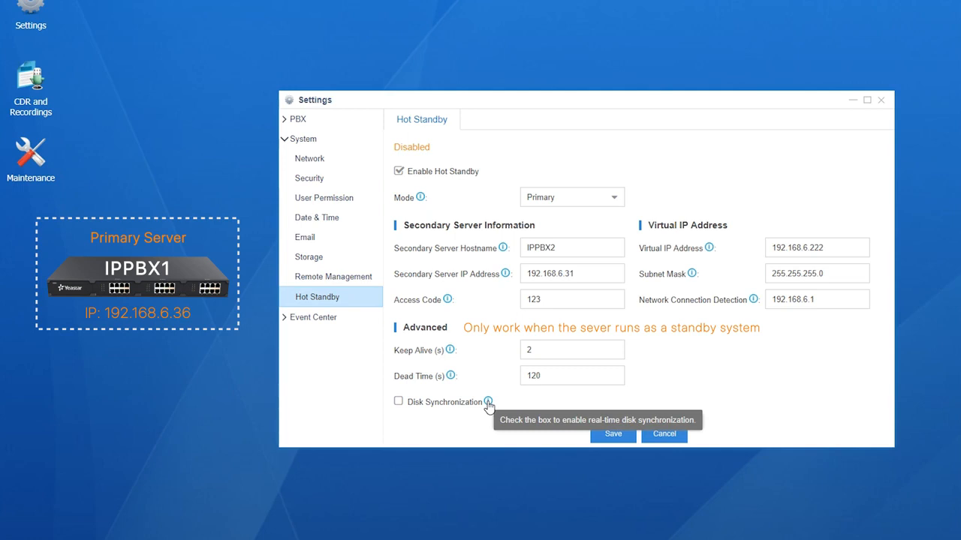
left_click(625, 435)
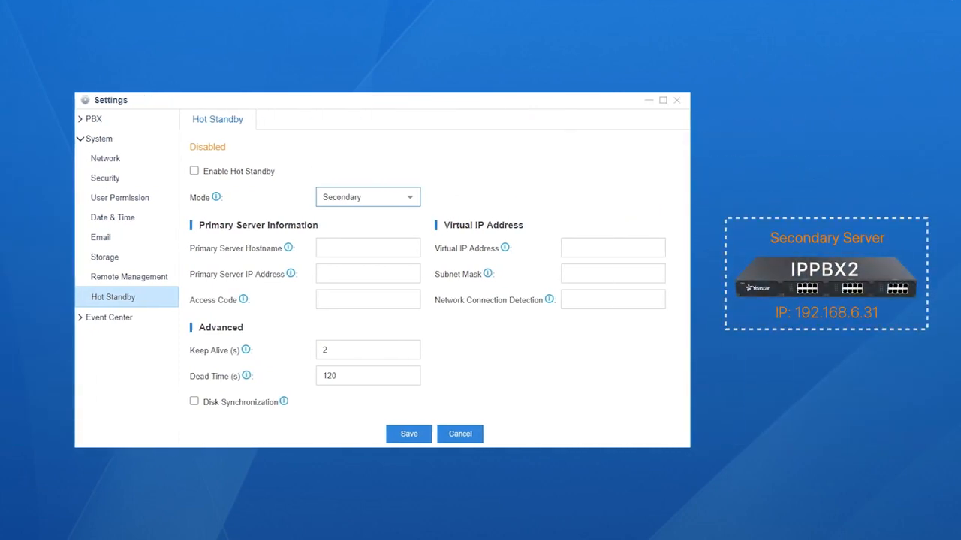
left_click(194, 172)
left_click(418, 201)
left_click(381, 242)
left_click(381, 246)
type("IPPBX1")
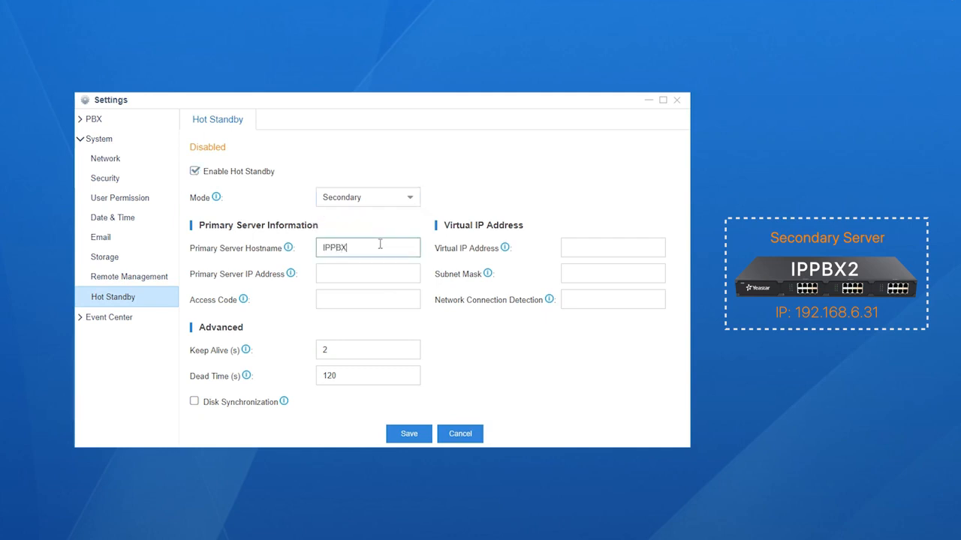
left_click(385, 275)
type("192.168")
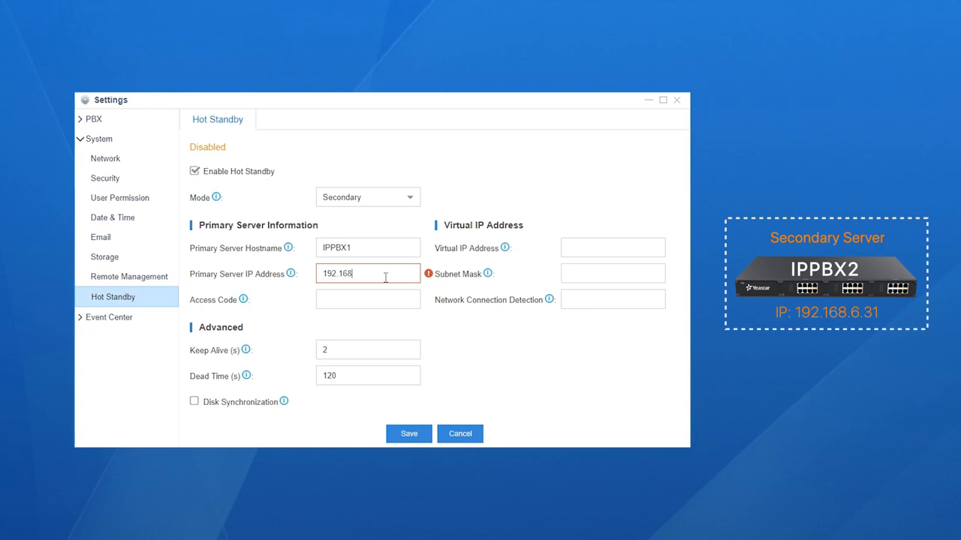
type(".6.36")
left_click(390, 294)
type("123")
Step: Set the secondary's virtual IP to 192.168.6.222 and save
left_click(617, 254)
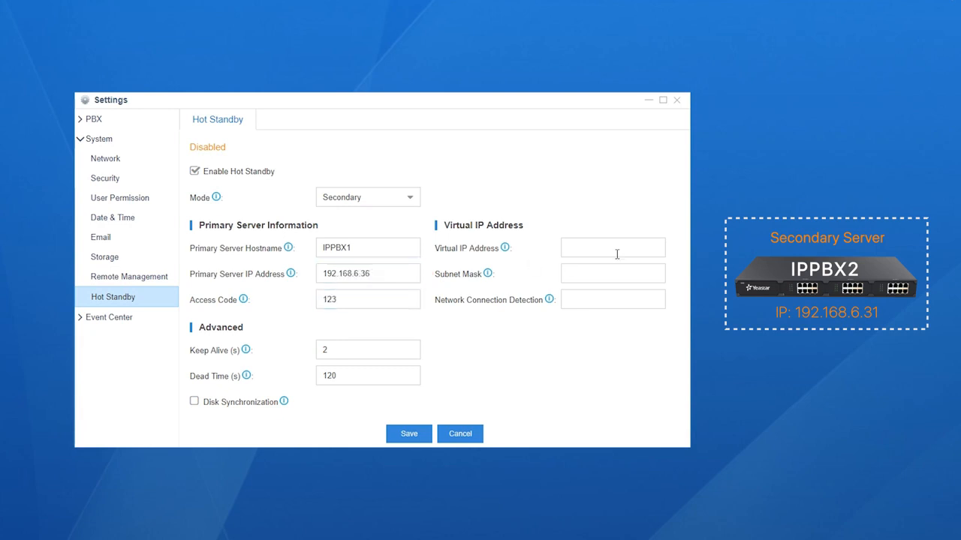
type("192.168.6.222")
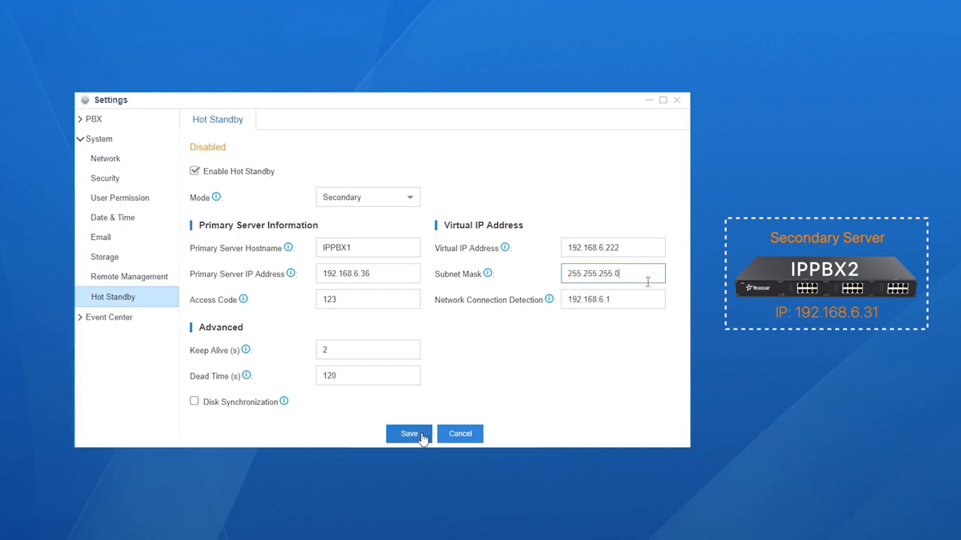
left_click(421, 435)
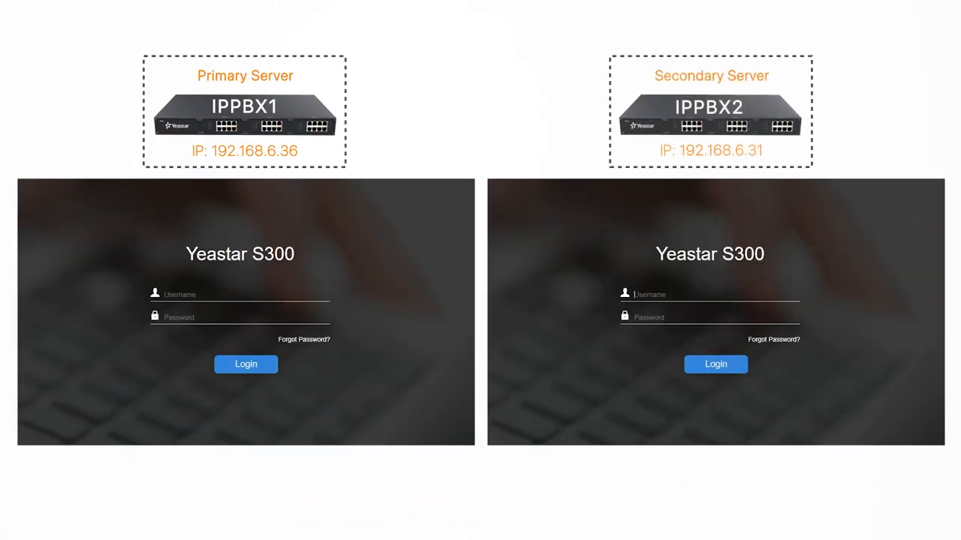
Step: Log in to both PBXs, add extension 1001 on the primary, and check the secondary's Extensions list
type("adminadmin••••••••••••••••")
key("Return")
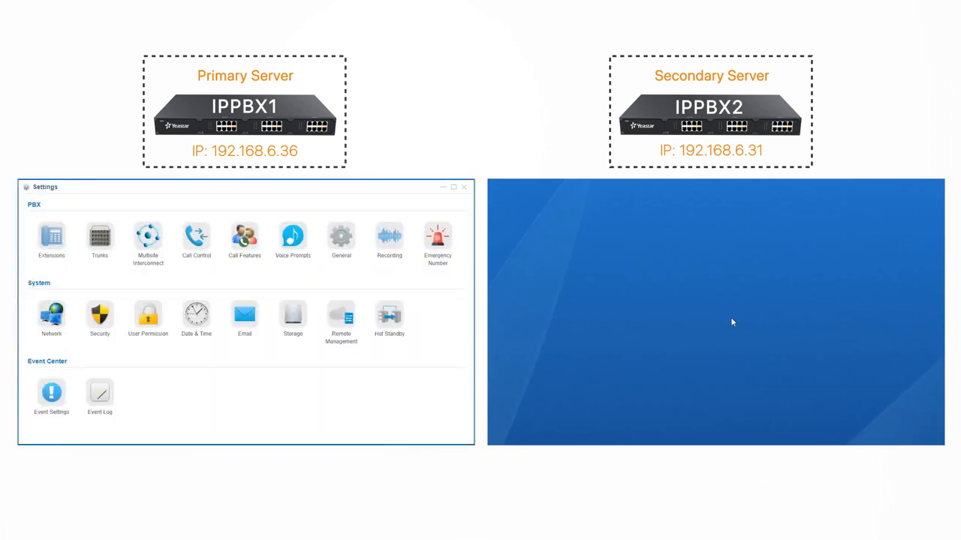
left_click(44, 238)
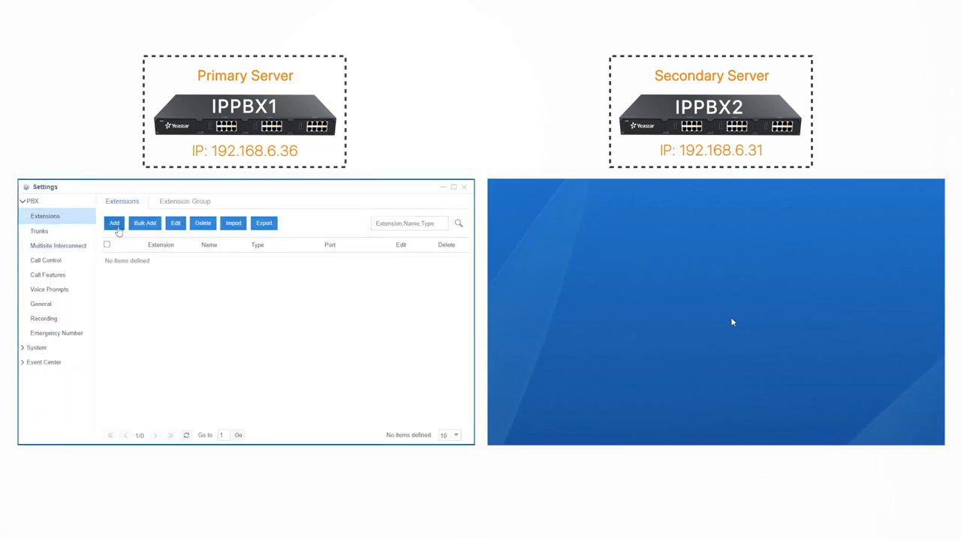
left_click(115, 224)
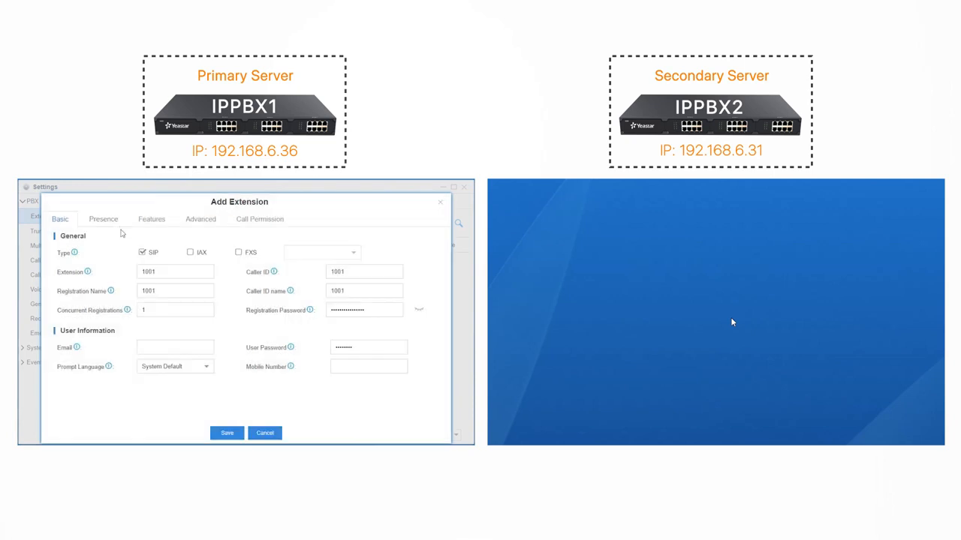
left_click(226, 434)
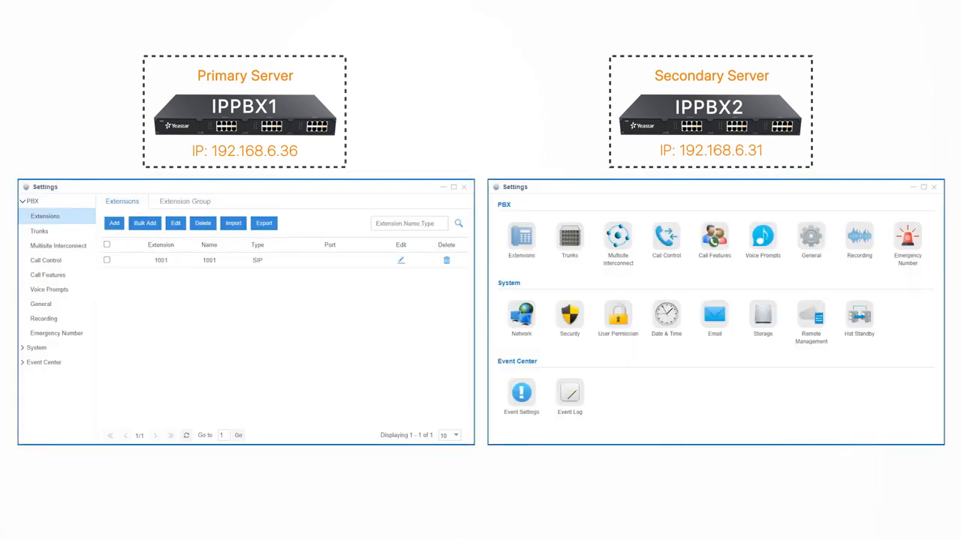
left_click(515, 233)
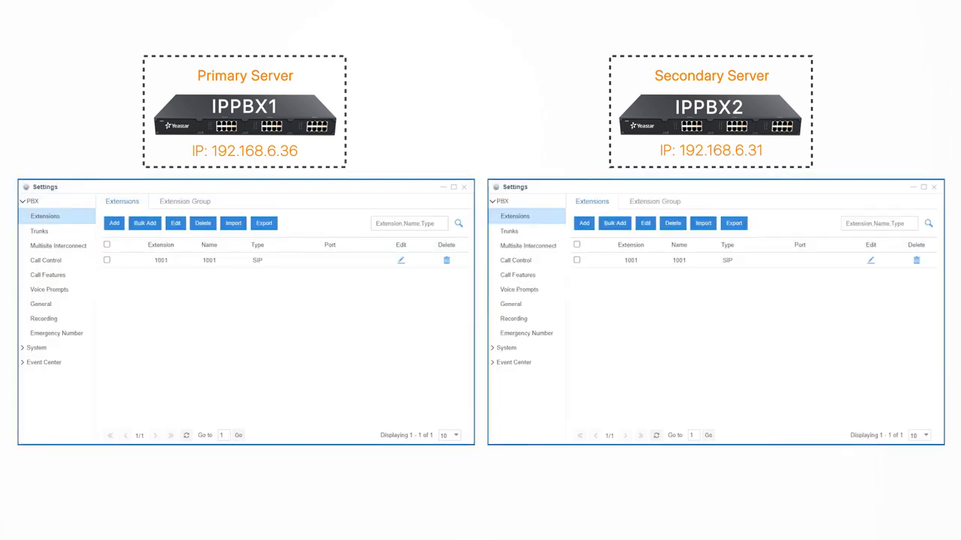